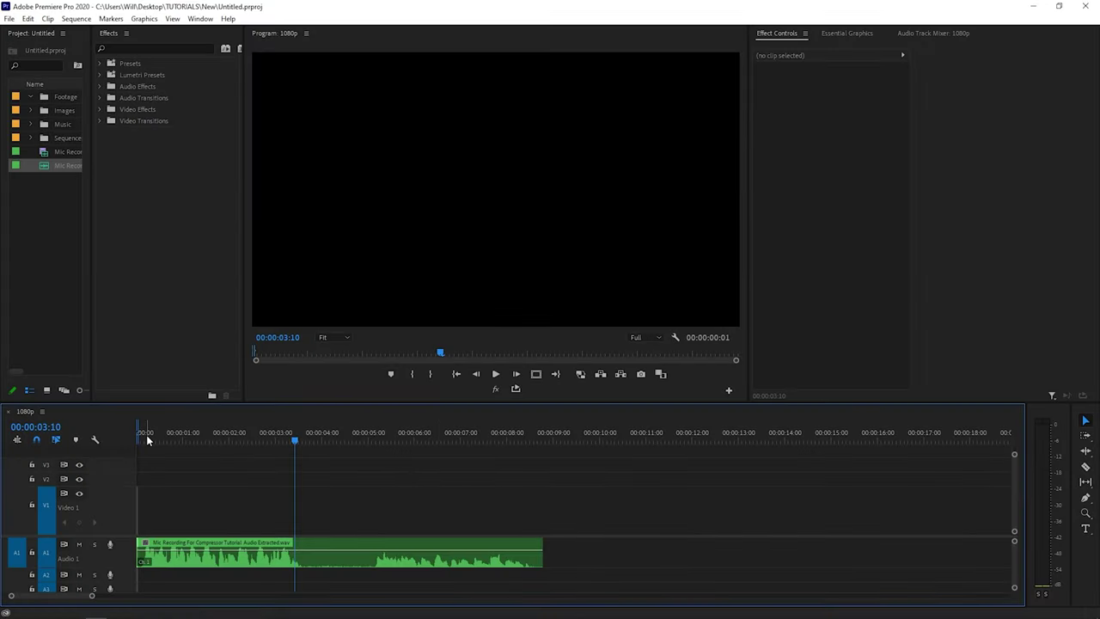
Step: Park the playhead at 00:00:00:00 and select the mic recording clip on Audio 1
left_click(146, 434)
left_click(194, 550)
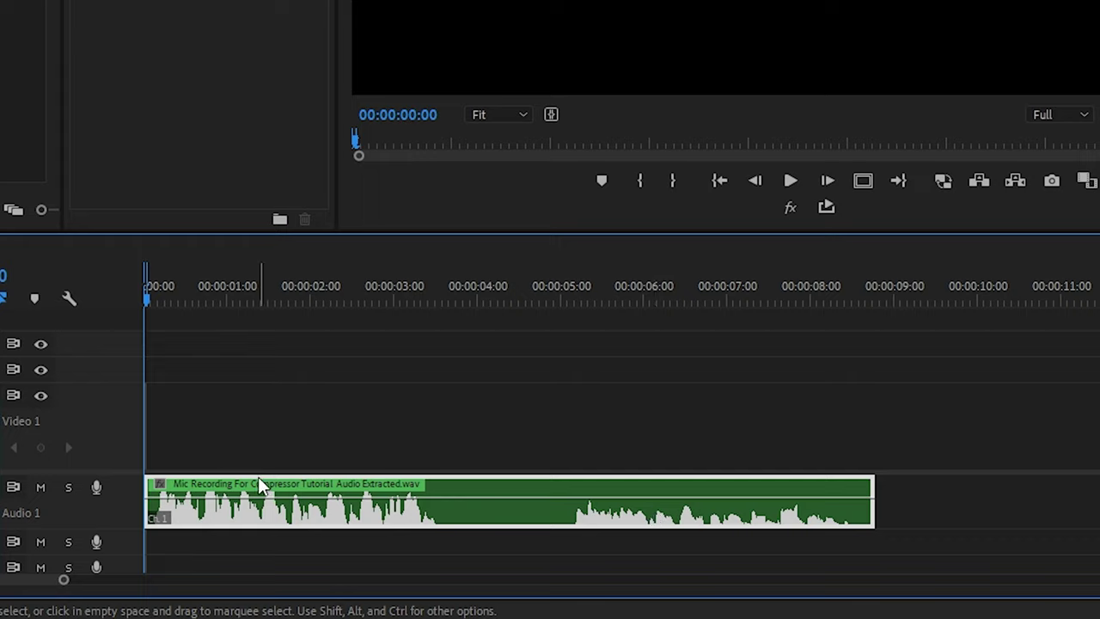
Step: Play the mic recording through from the start of the timeline, then stop it
left_click(257, 297)
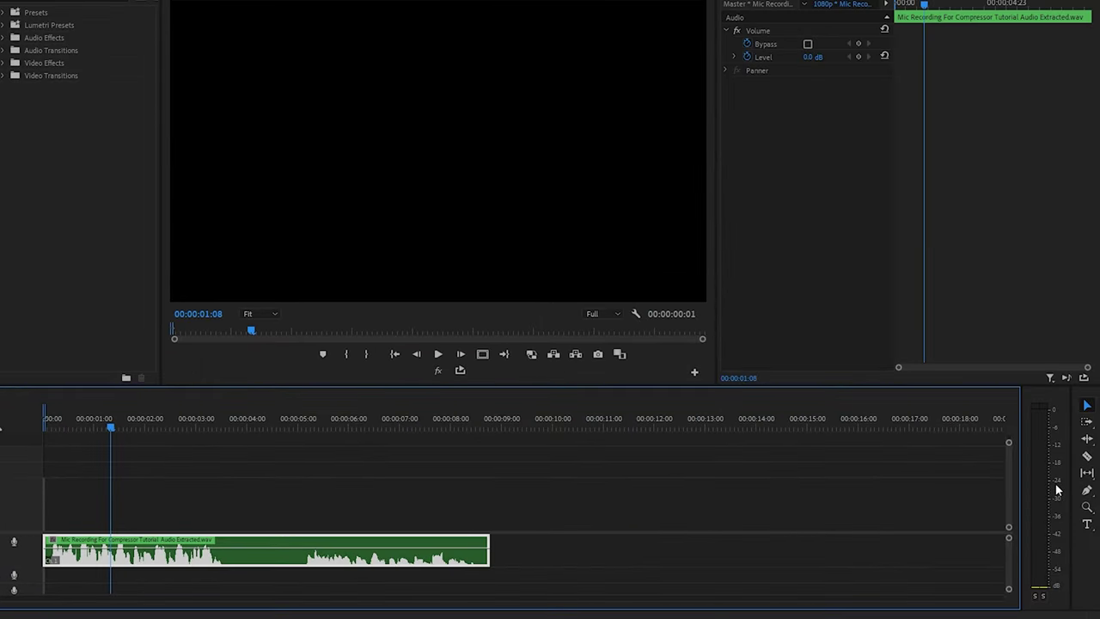
left_click(49, 419)
key("space")
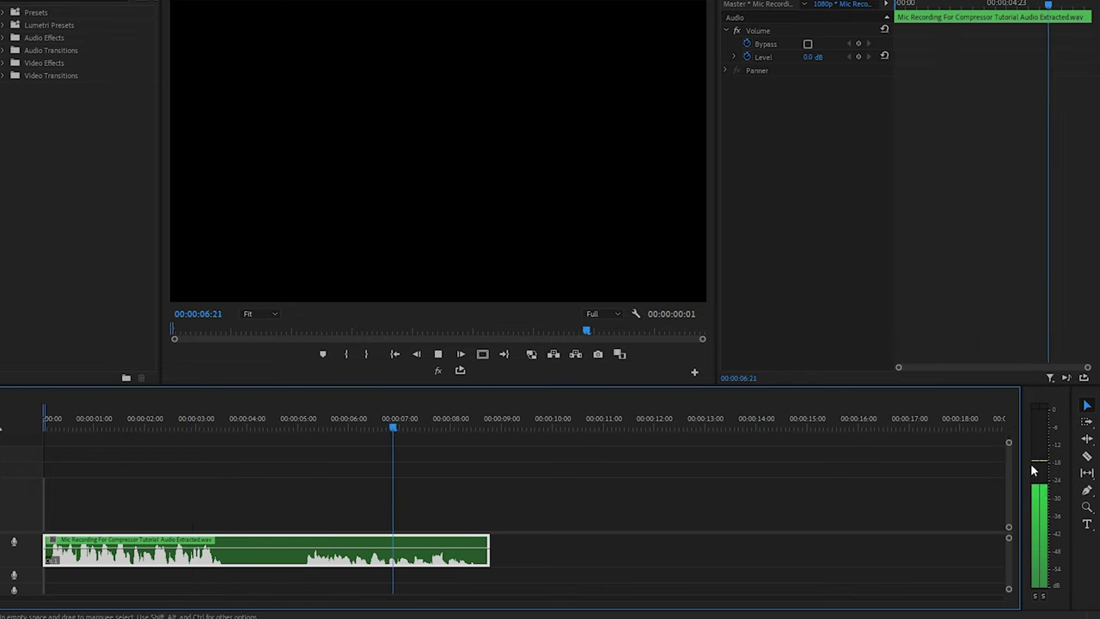
key("space")
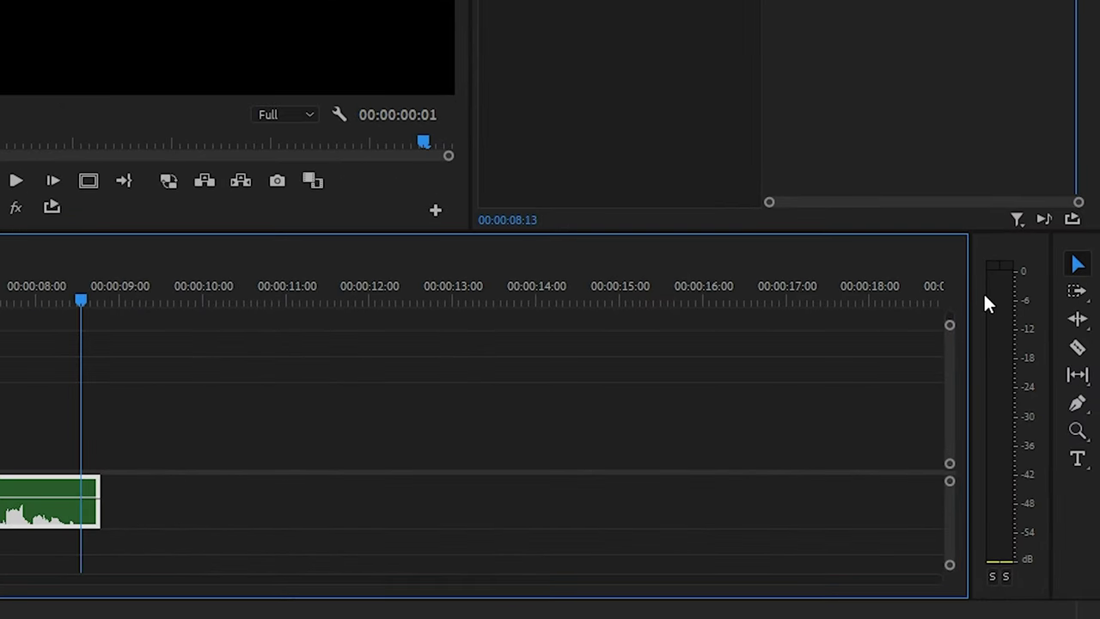
Step: Split the clip with the Razor tool at about the 4-second mark
key("shift+Left")
key("shift+Left")
key("shift+Left")
key("shift+Left")
key("shift+Left")
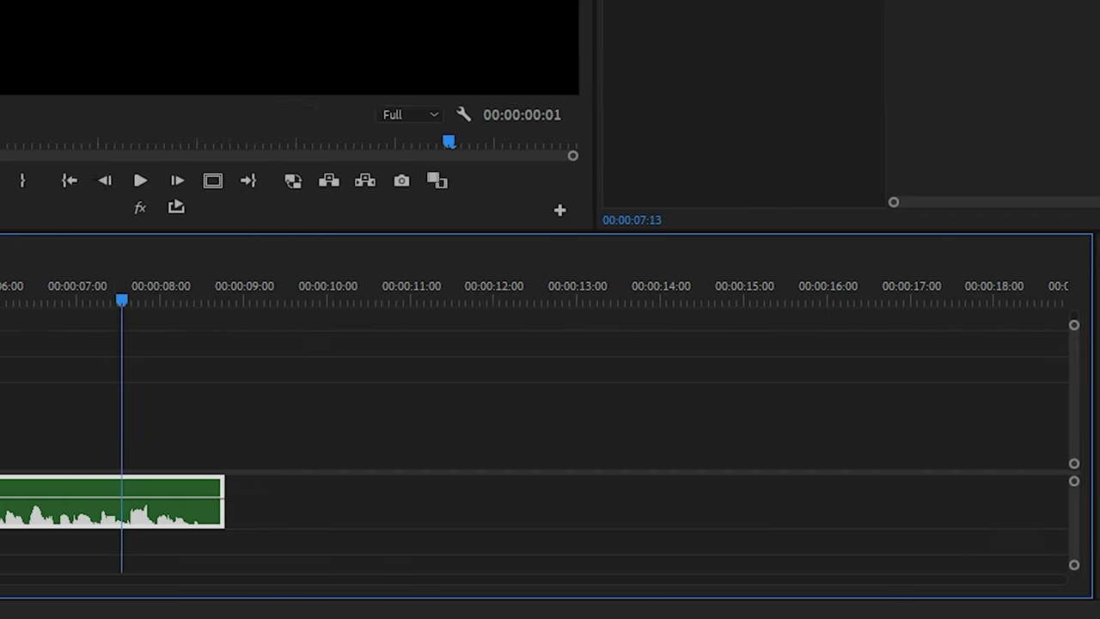
key("c")
left_click(589, 500)
Step: Boost the right-hand clip's audio gain by 13 dB in the Audio Gain dialog
key("v")
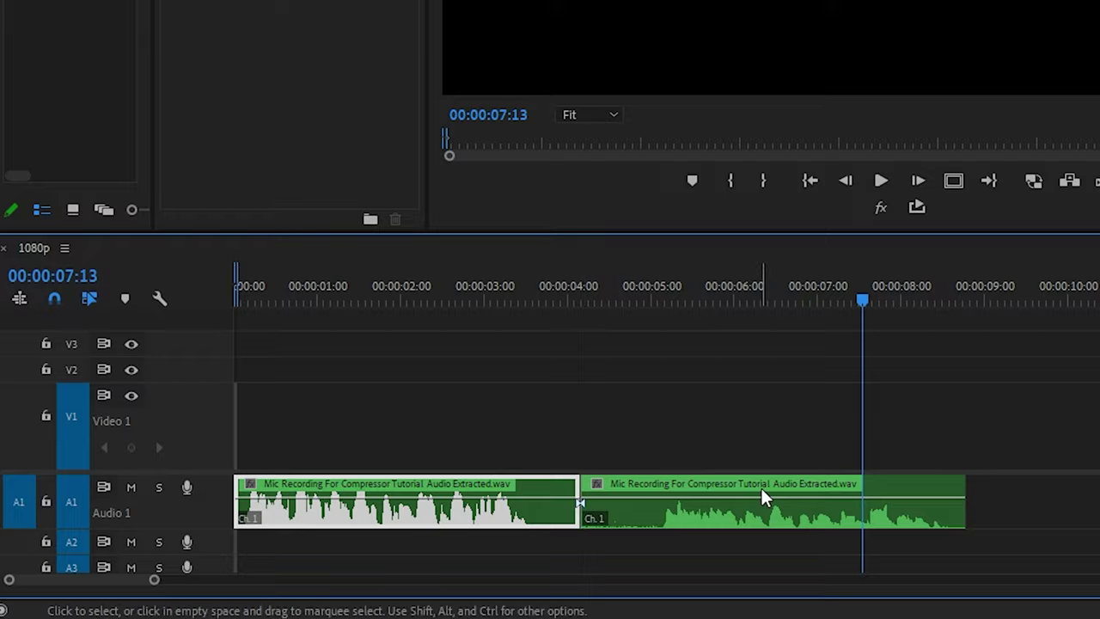
right_click(761, 490)
left_click(803, 245)
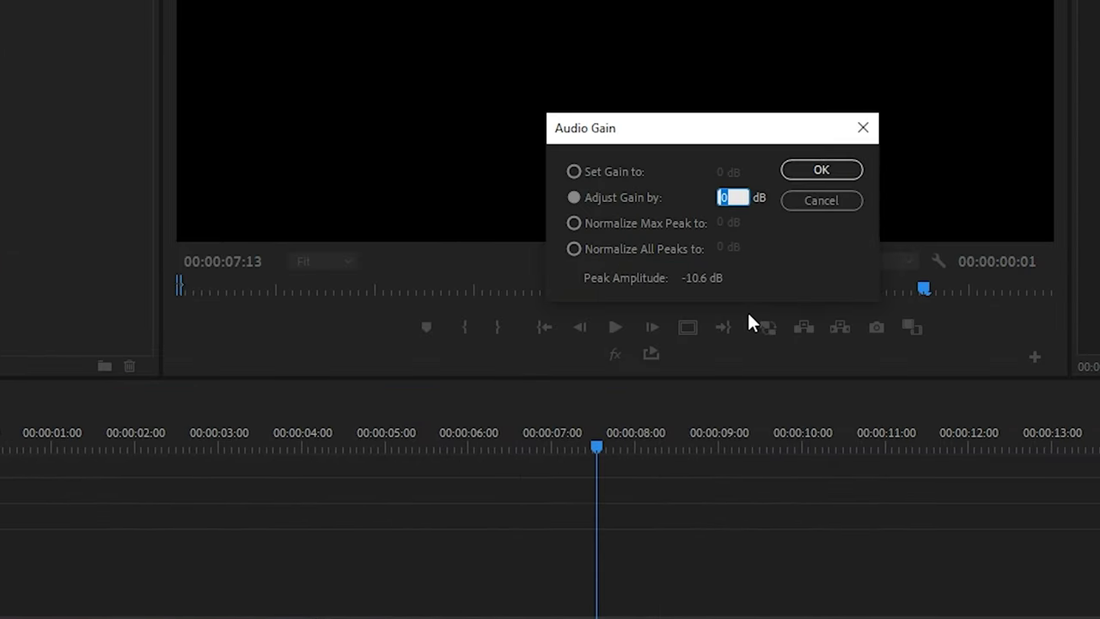
type("10")
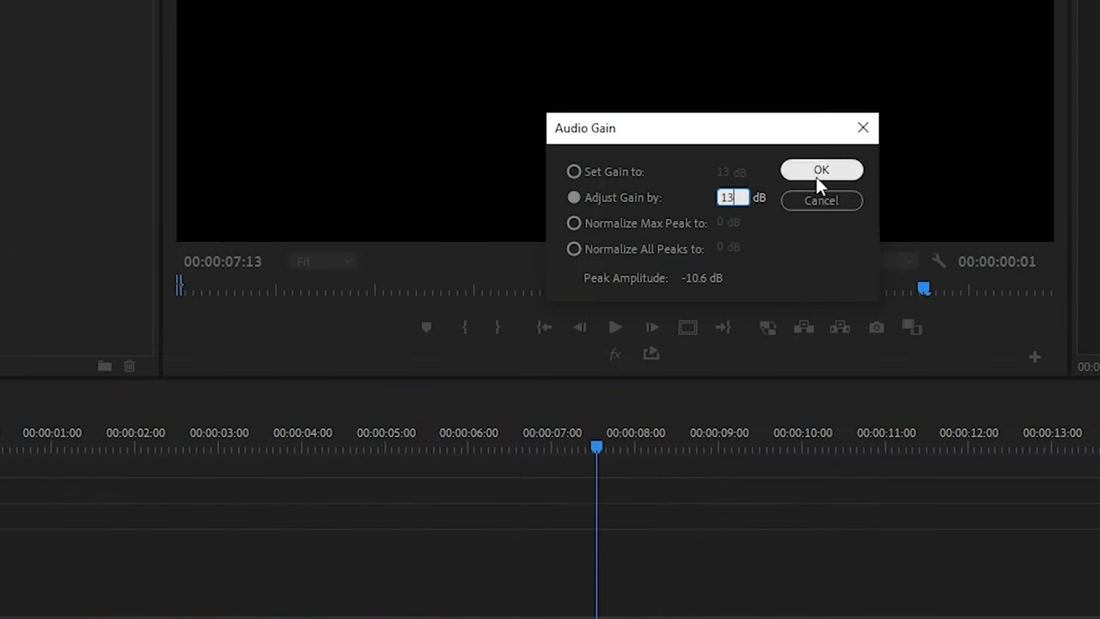
left_click(816, 176)
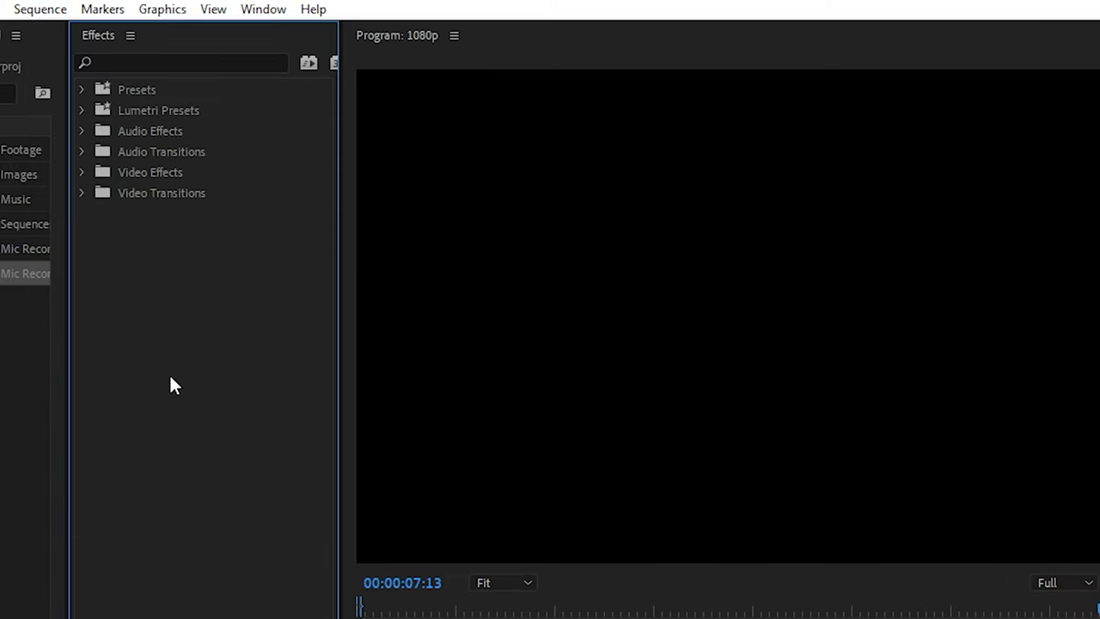
Step: Search 'dy' in Effects and drop the Dynamics effect onto the Audio 1 clip
left_click(141, 62)
type("dy")
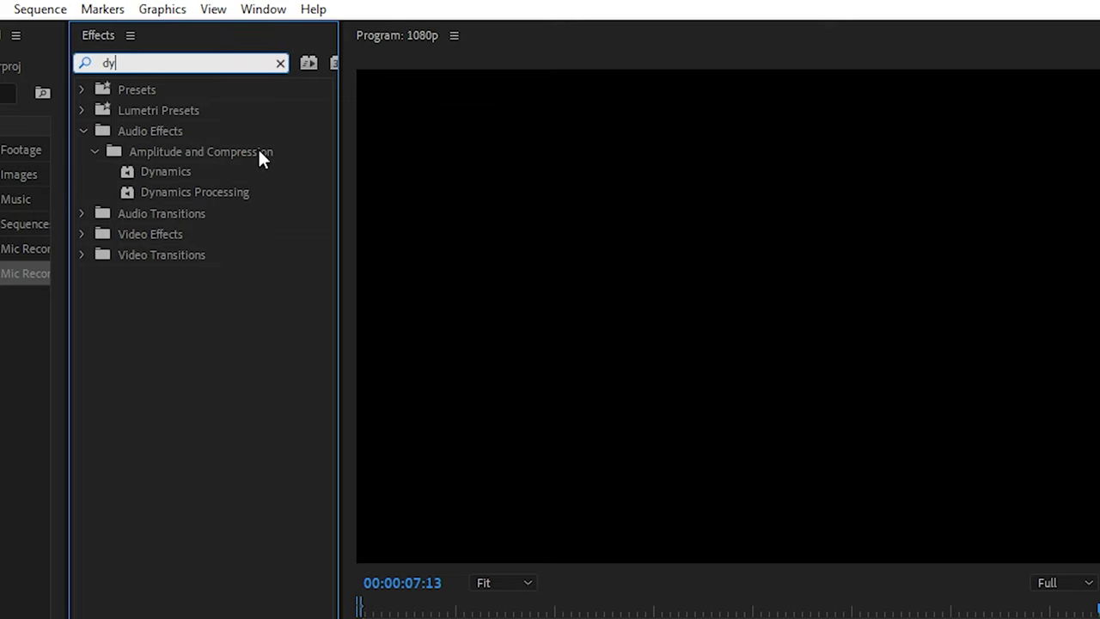
left_click(161, 172)
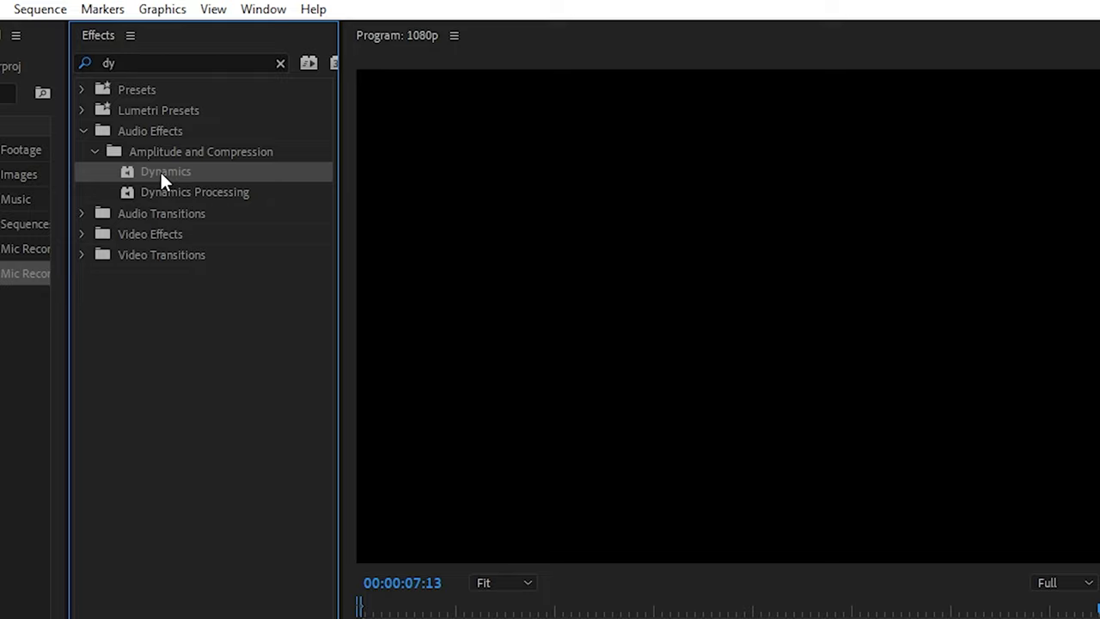
left_click_drag(538, 615, 644, 618)
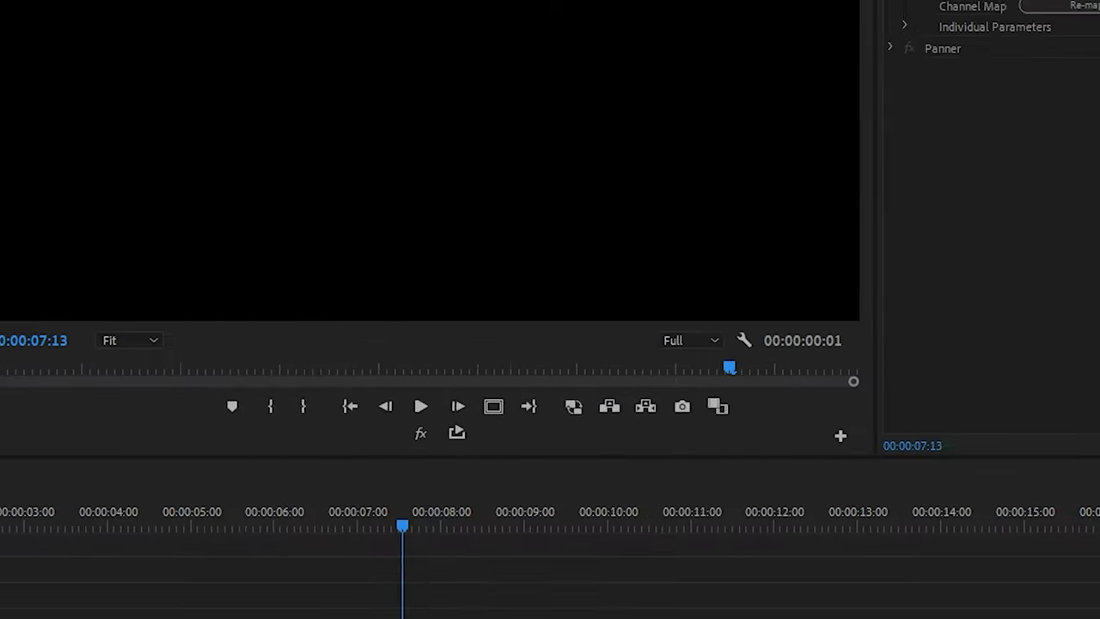
Step: Insert Amplitude and Compression > Dynamics into Audio 1's first effect slot in the Audio Track Mixer
left_click(834, 26)
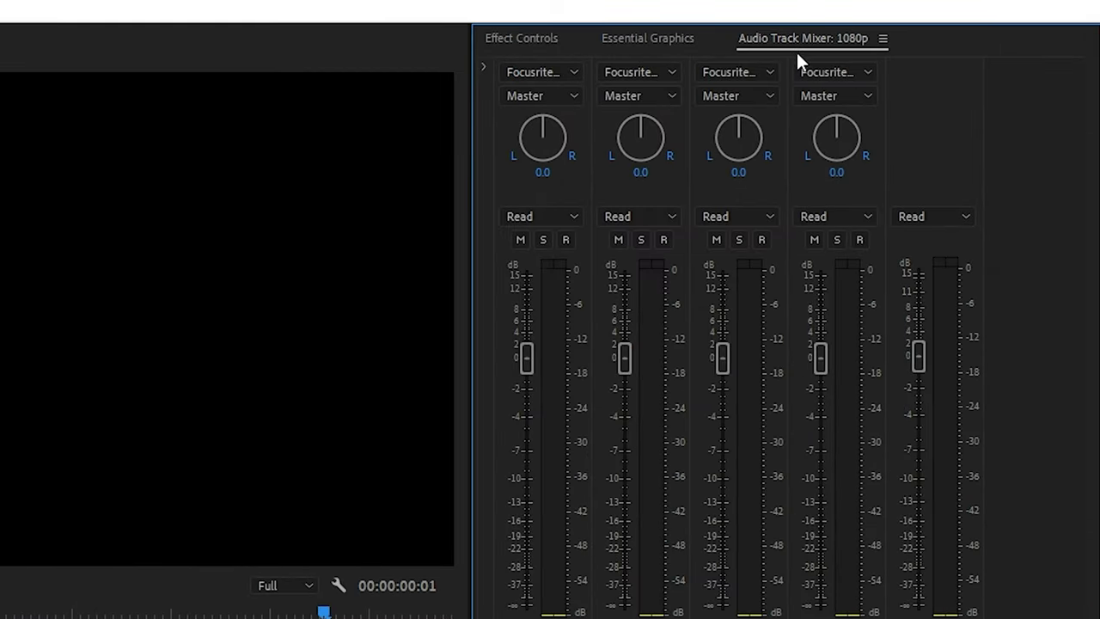
left_click(484, 67)
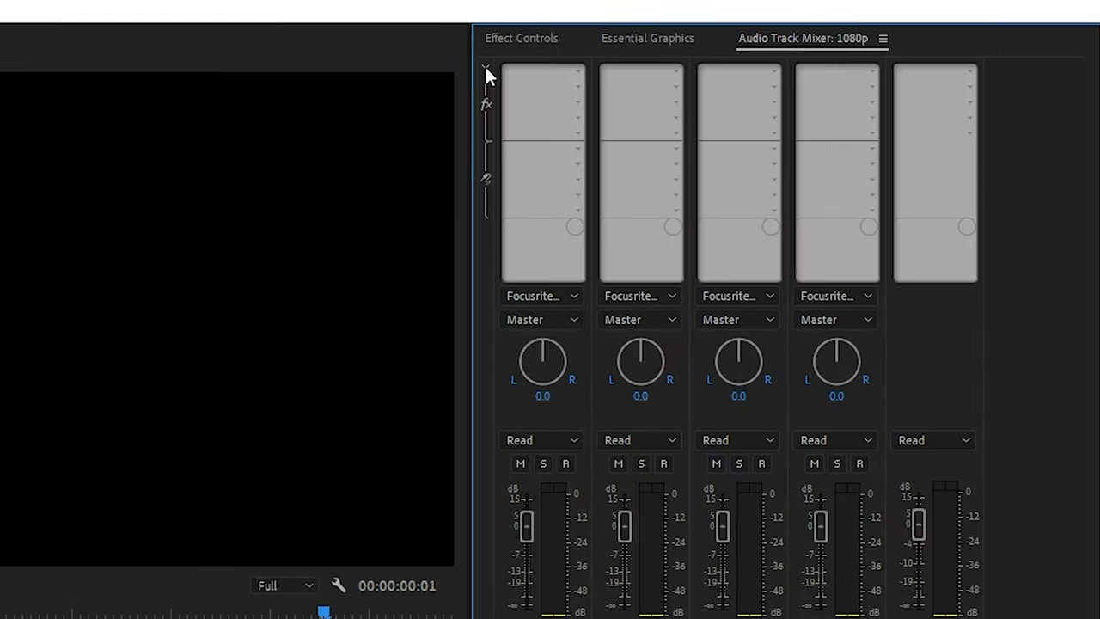
left_click(578, 132)
mouse_move(609, 187)
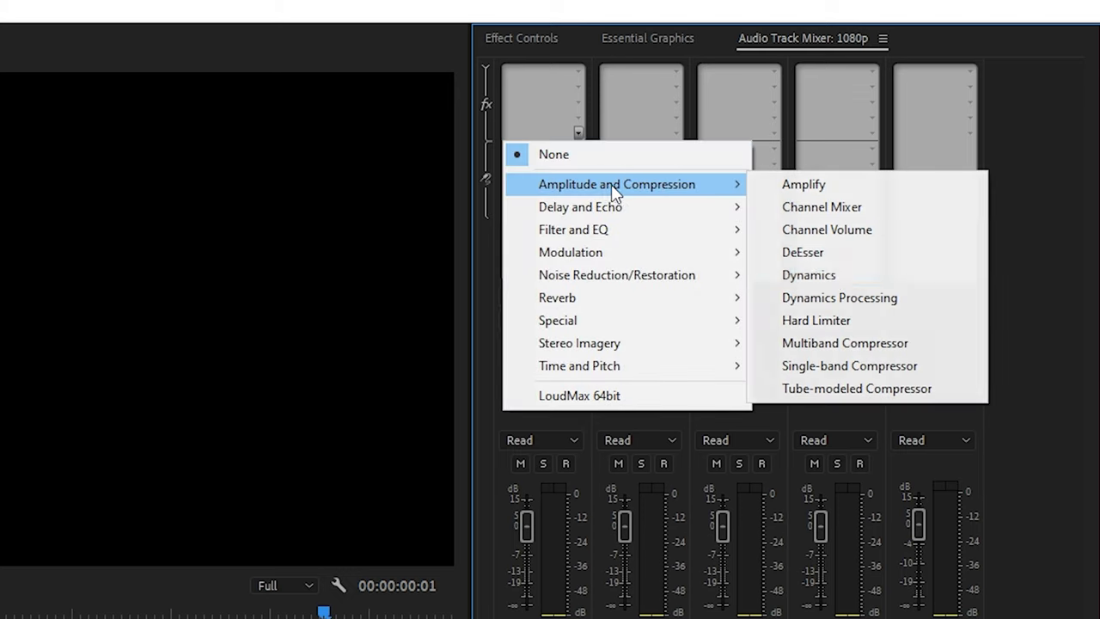
left_click(824, 274)
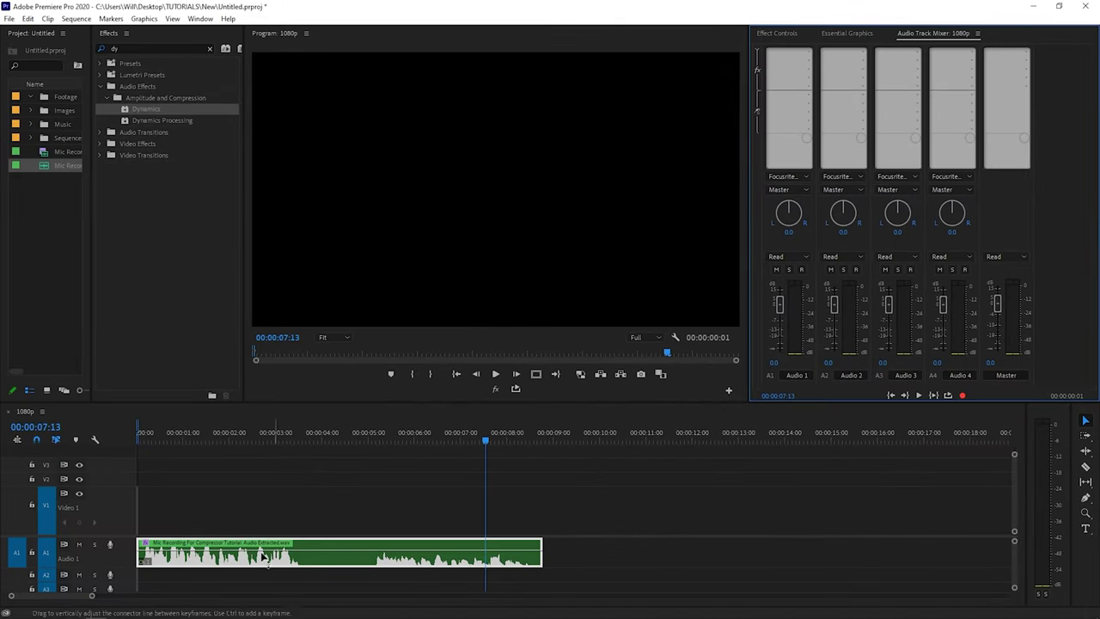
Step: Open the Dynamics Clip Fx Editor, enable the Compressor and set its ratio to 2
left_click(790, 33)
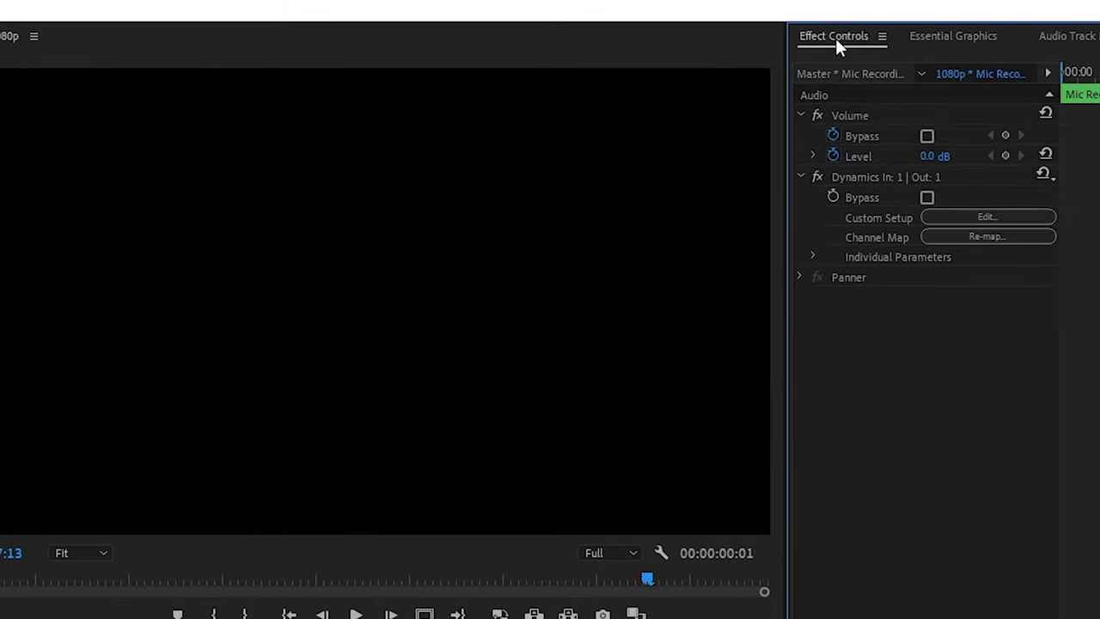
left_click(940, 183)
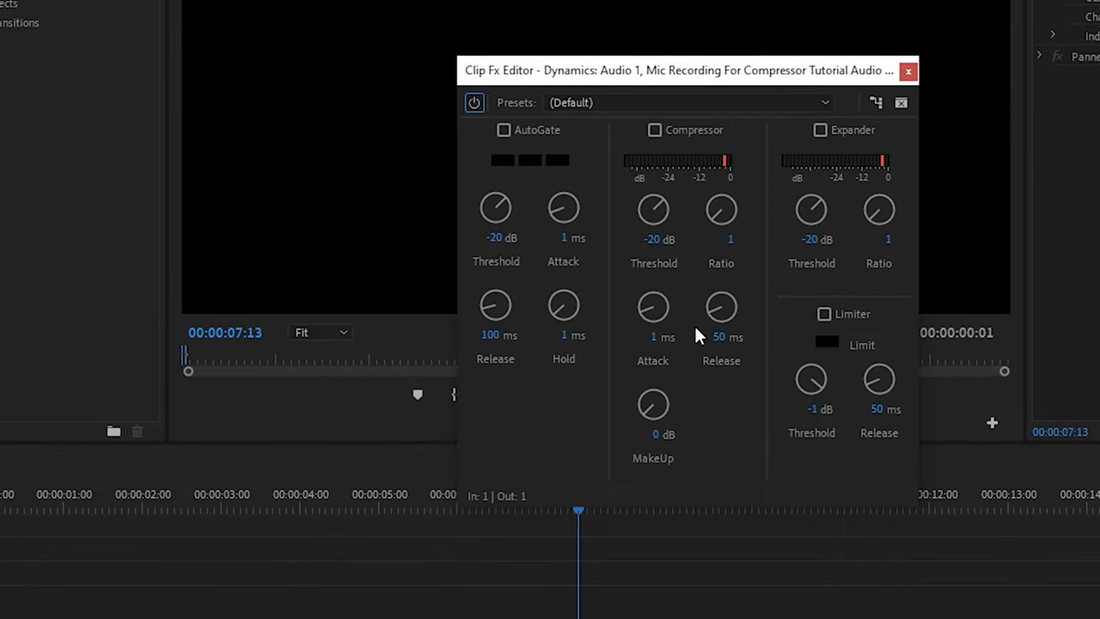
left_click(654, 130)
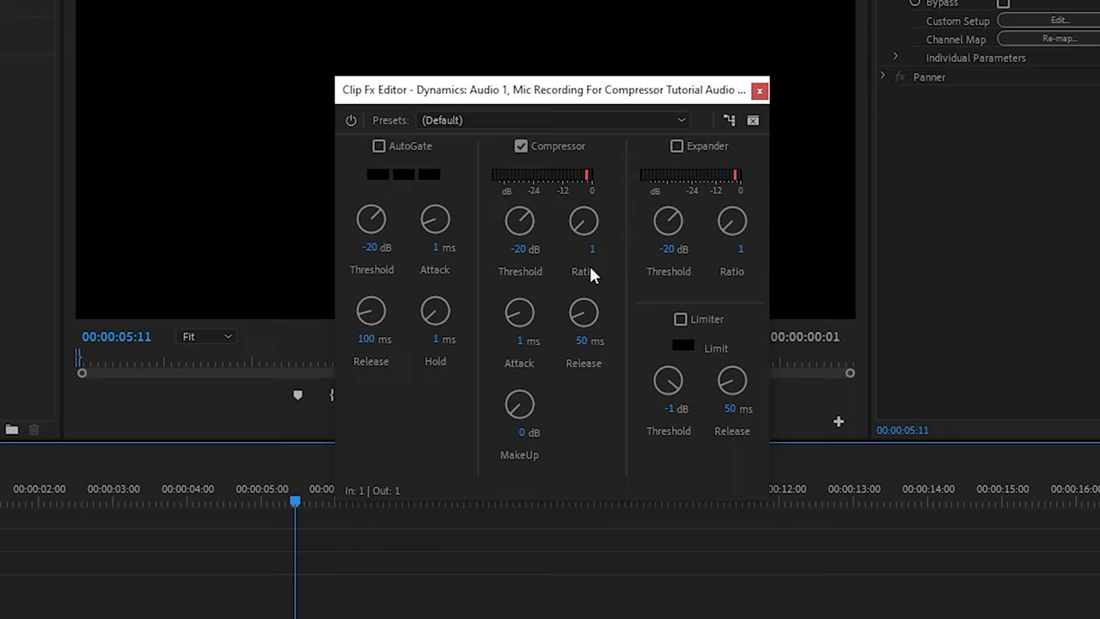
left_click_drag(582, 216, 587, 198)
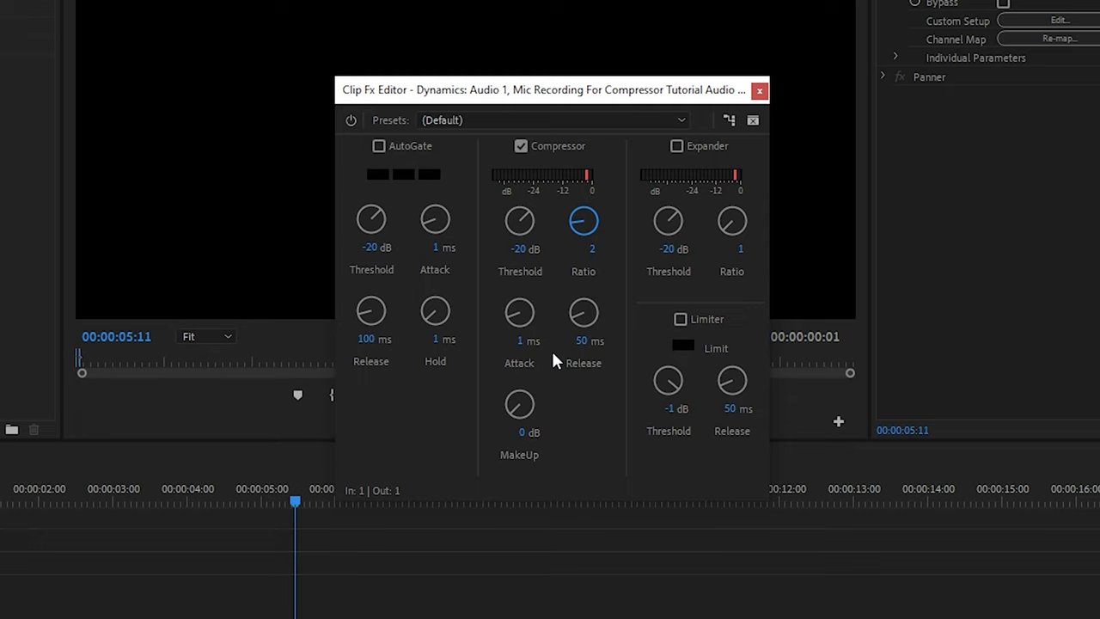
Step: Try the Soft Compression preset, then revert Dynamics to the Default preset
left_click(483, 127)
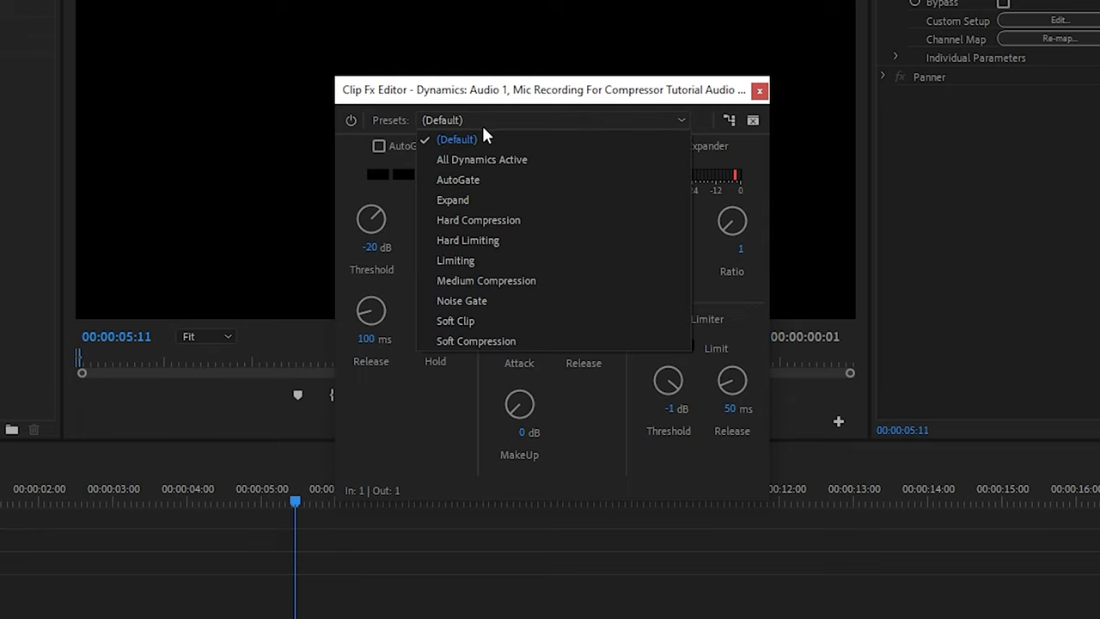
left_click(484, 340)
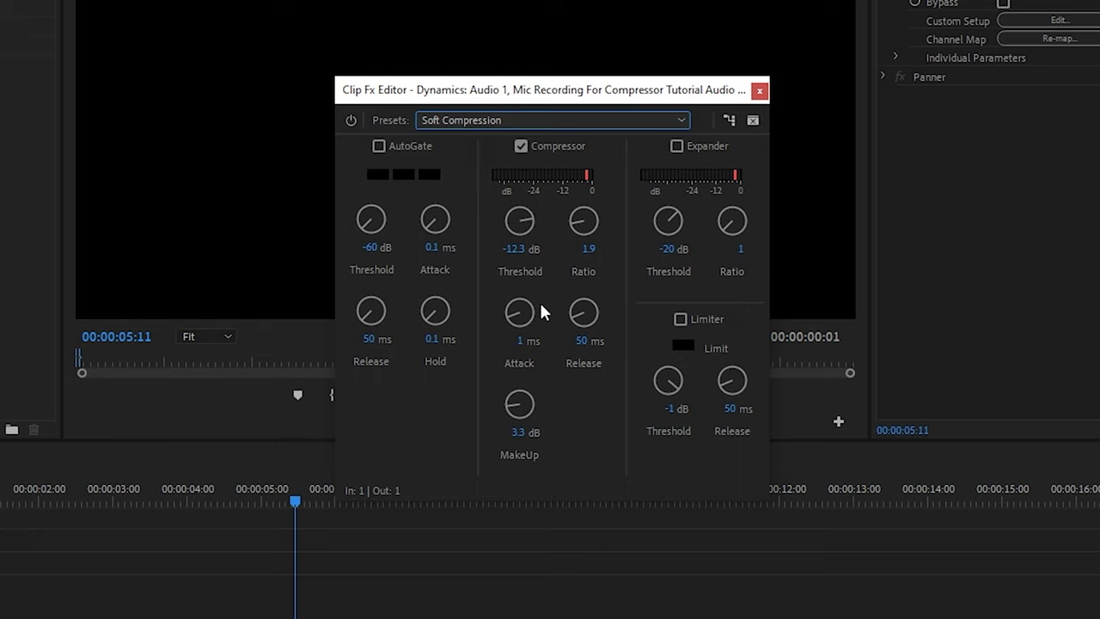
left_click(516, 121)
left_click(491, 140)
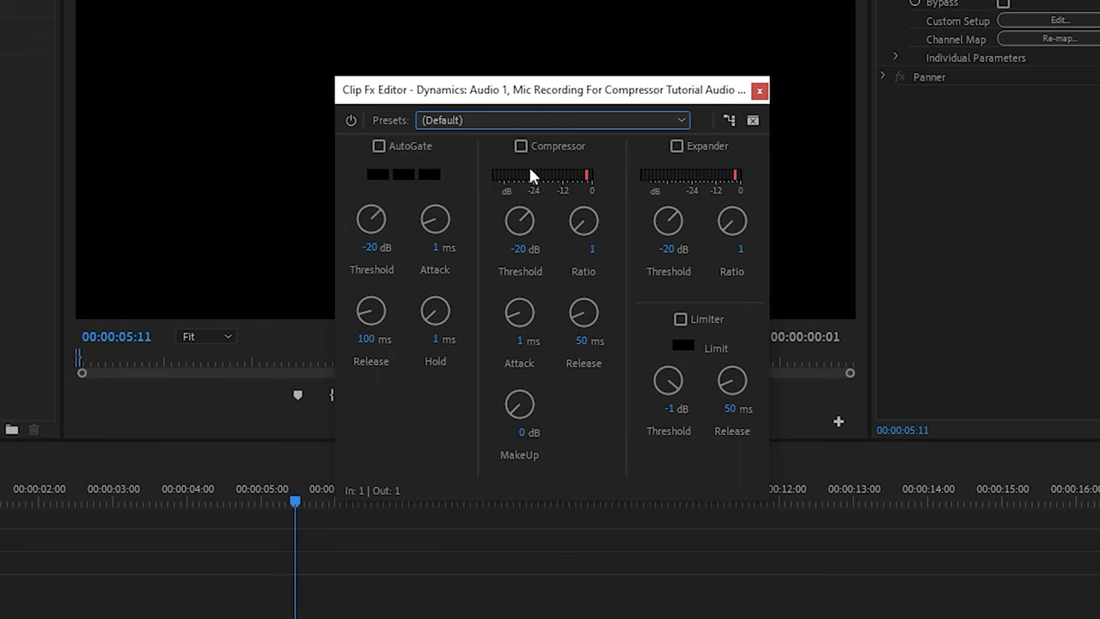
Step: Set the compressor ratio to 2 and makeup gain to 7 dB, then play the clip
left_click_drag(581, 228, 581, 190)
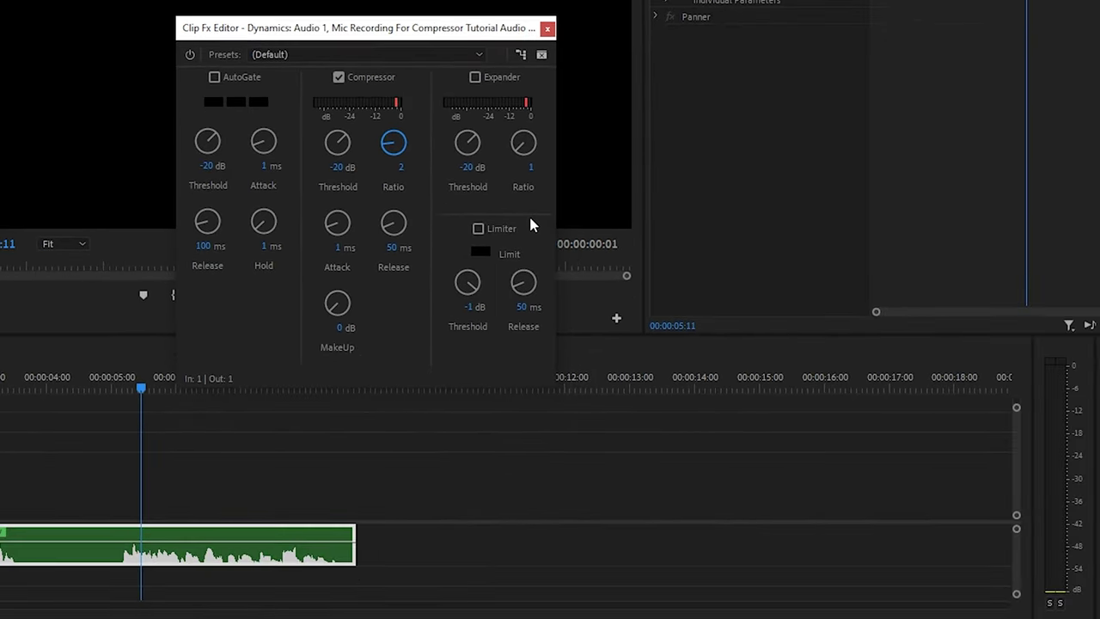
left_click(339, 328)
type("7")
key("Return")
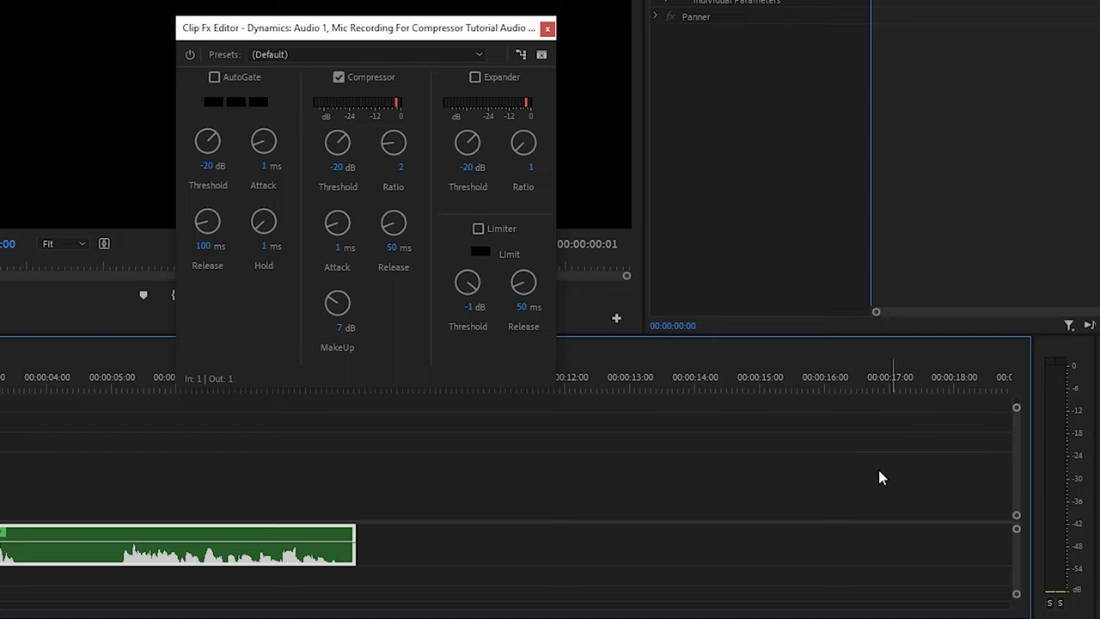
key("space")
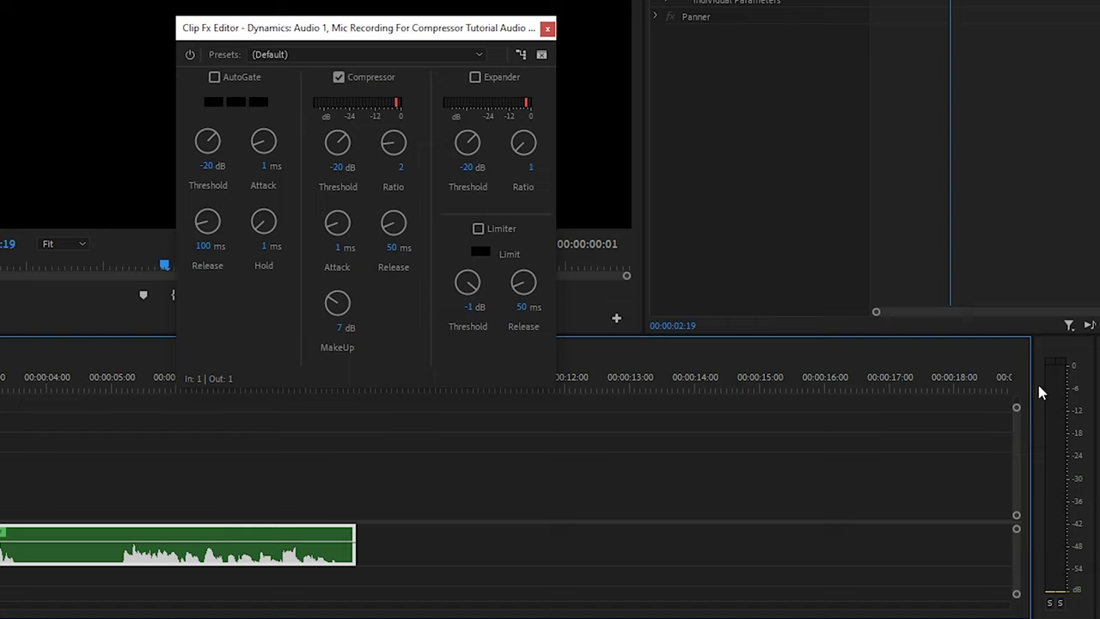
left_click(104, 383)
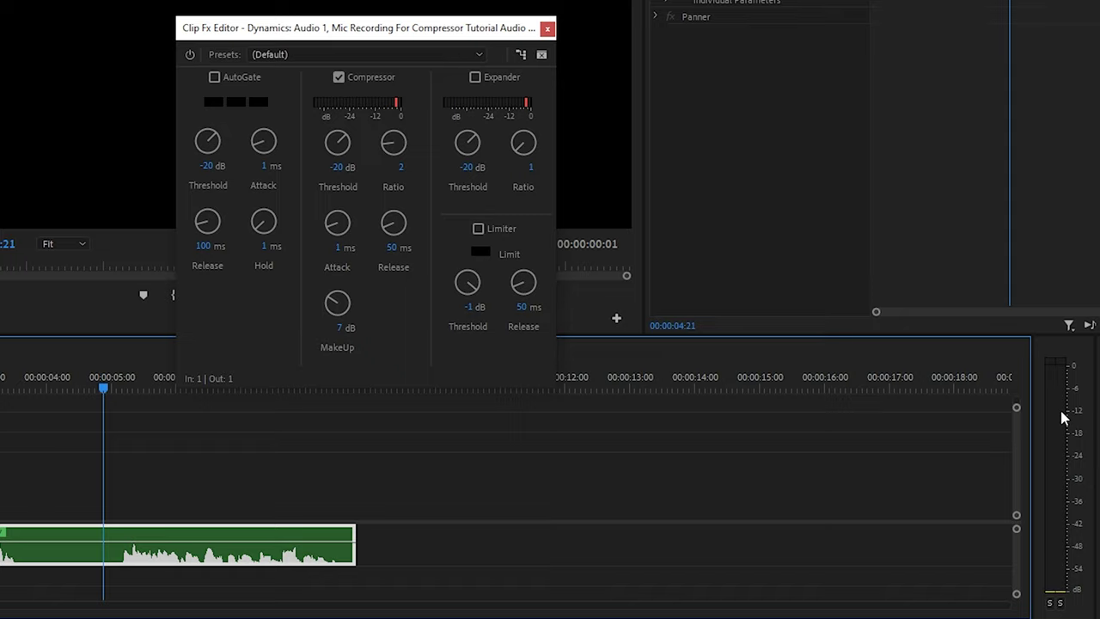
Step: Raise the makeup gain to 15 dB and play the clip
left_click(340, 327)
type("15")
key("Return")
left_click(268, 438)
key("space")
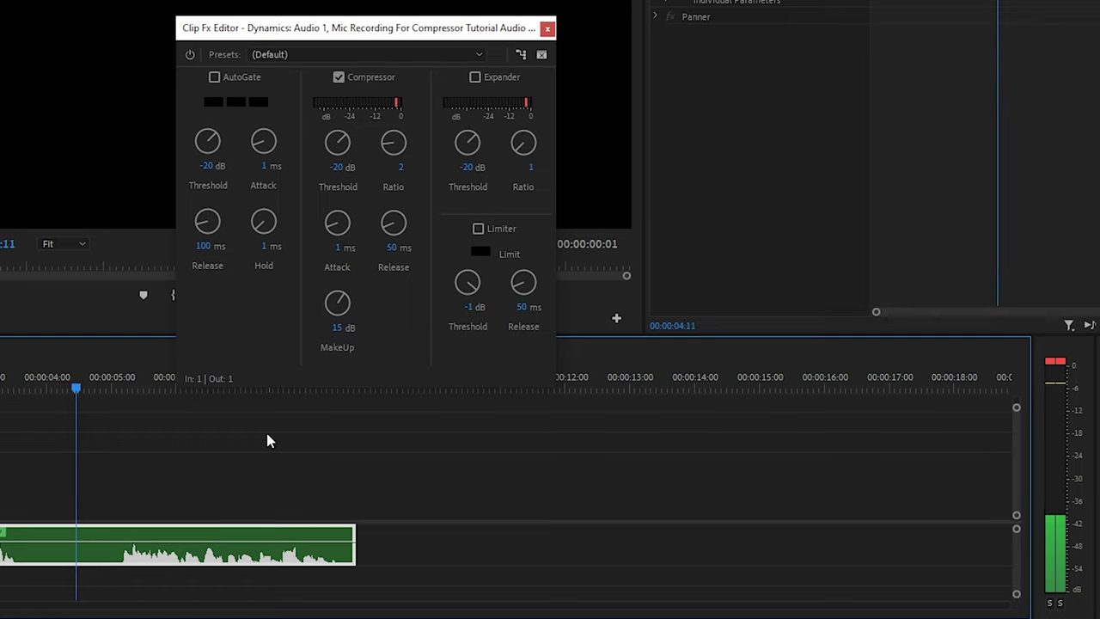
Step: Reset the meter's clipping indicator, replay briefly, and turn the ratio up toward 3
left_click(1055, 365)
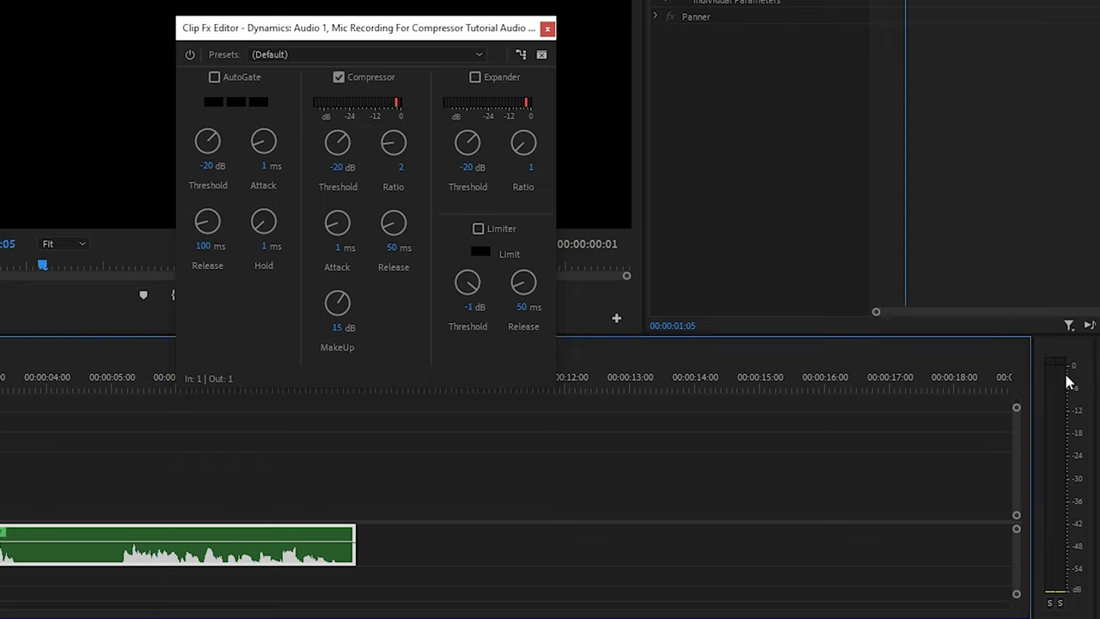
key("space")
key("space")
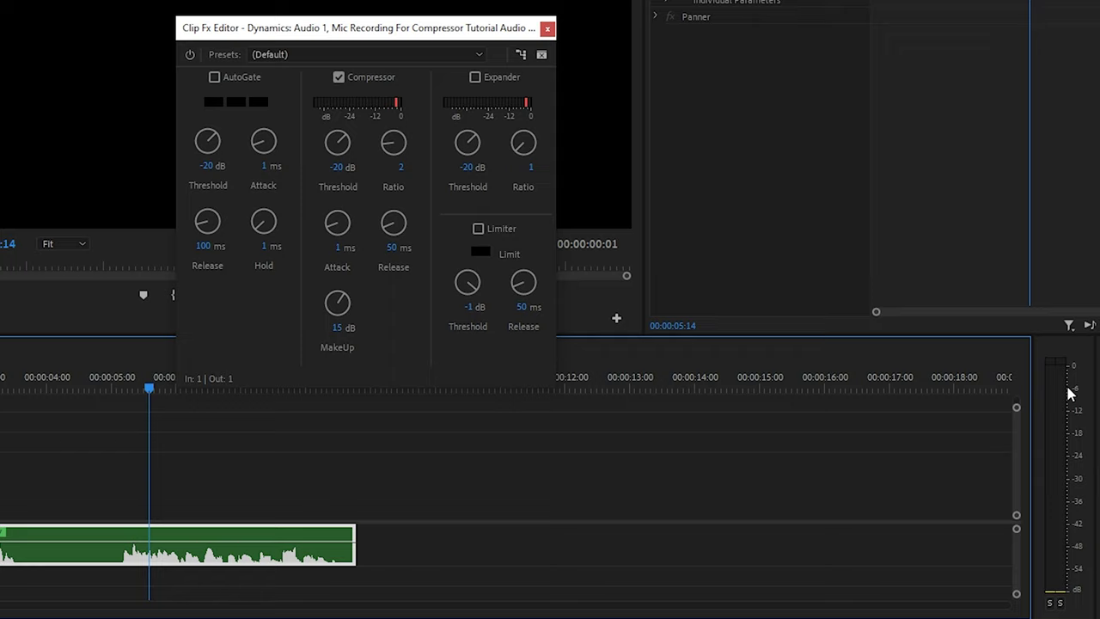
key("space")
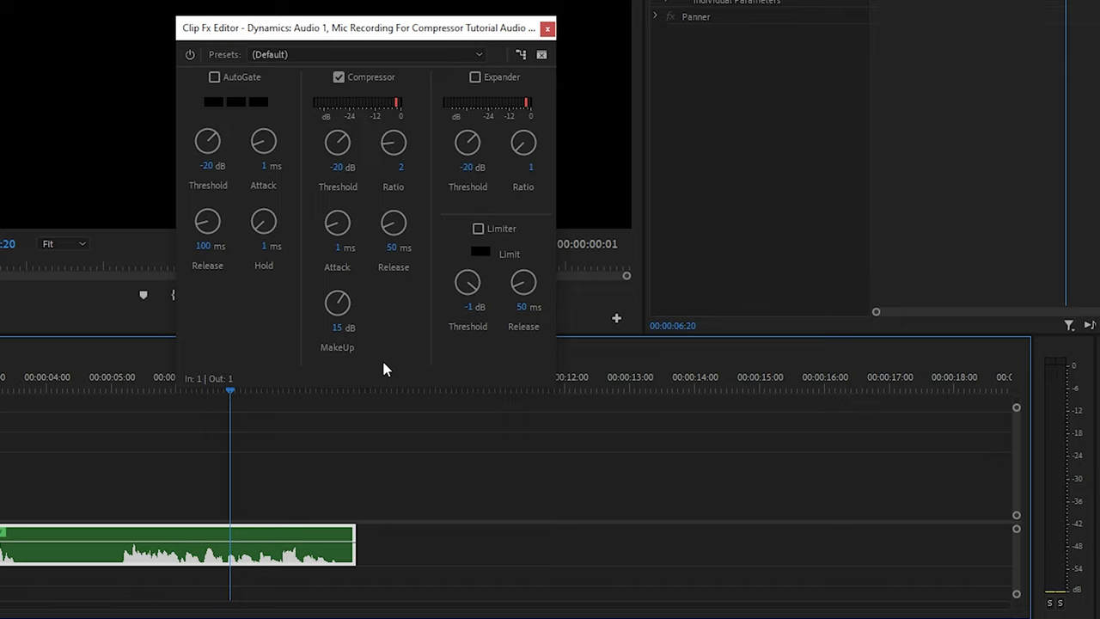
left_click_drag(392, 141, 410, 142)
Step: Set the compressor threshold to -30 dB and listen to the clip
key("shift+Tab")
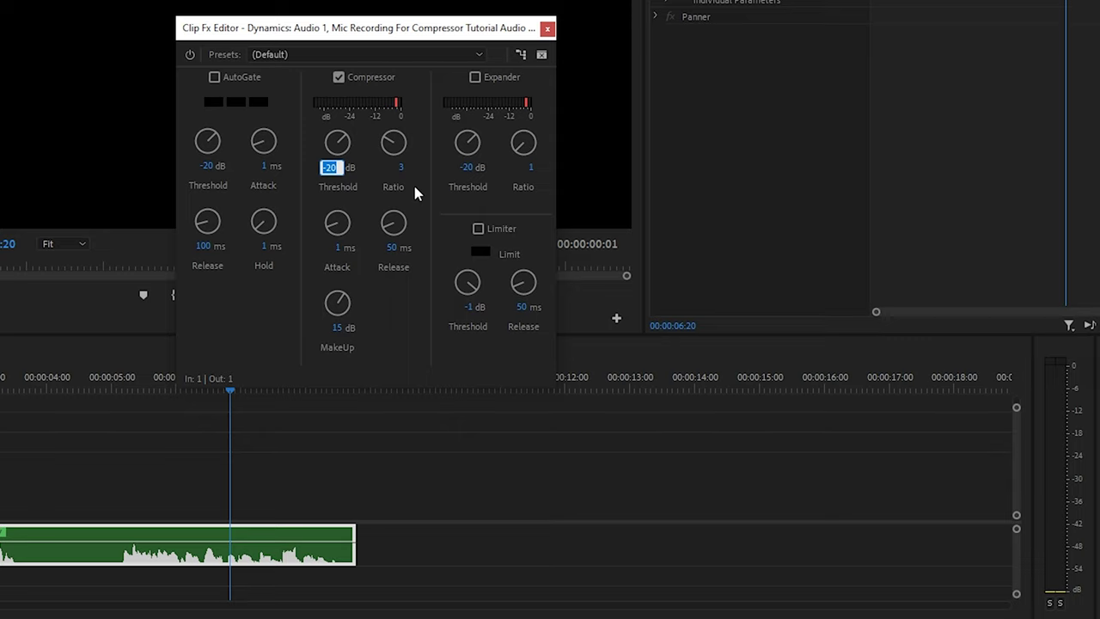
type("-30")
key("Return")
left_click(952, 471)
key("space")
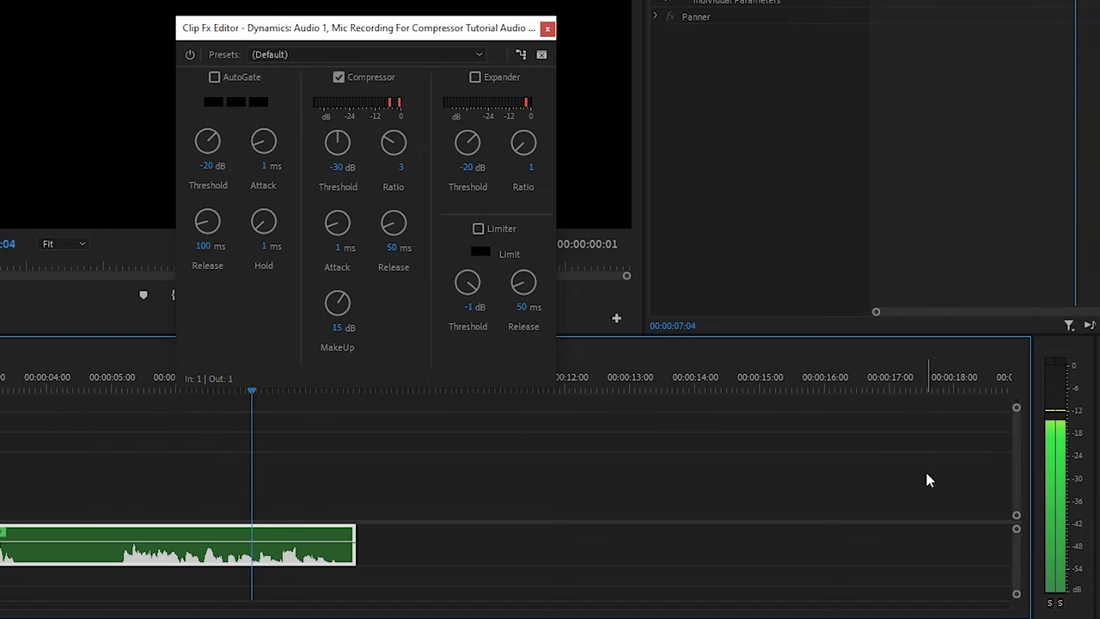
key("space")
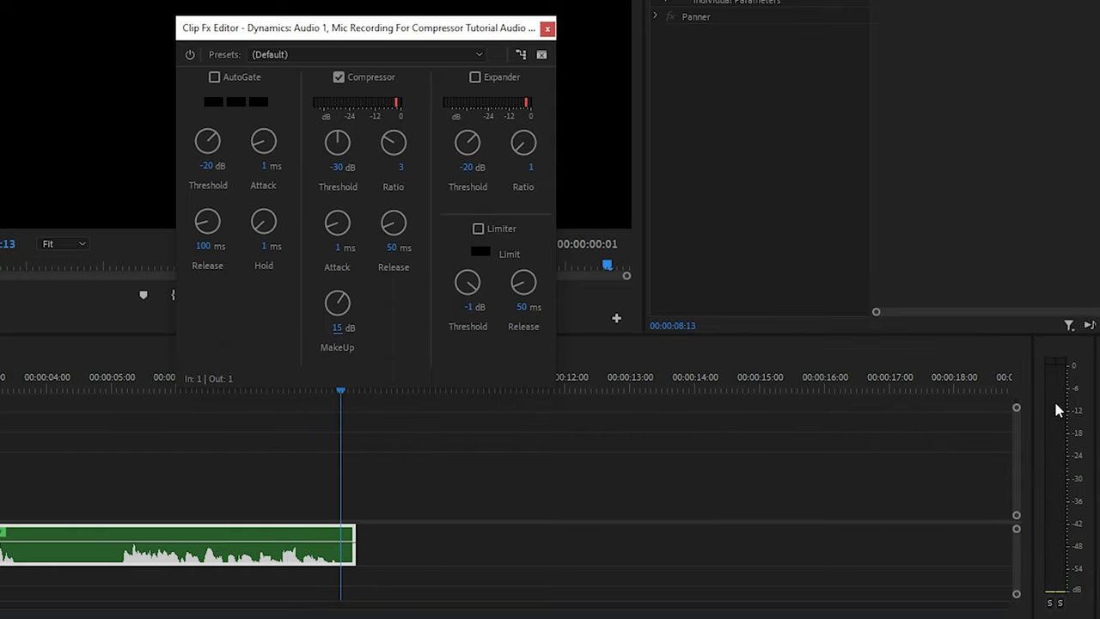
Step: Raise makeup gain to 20 dB, play it, then bypass Dynamics to hear the original
left_click(337, 328)
type("20")
key("Return")
left_click(878, 383)
key("space")
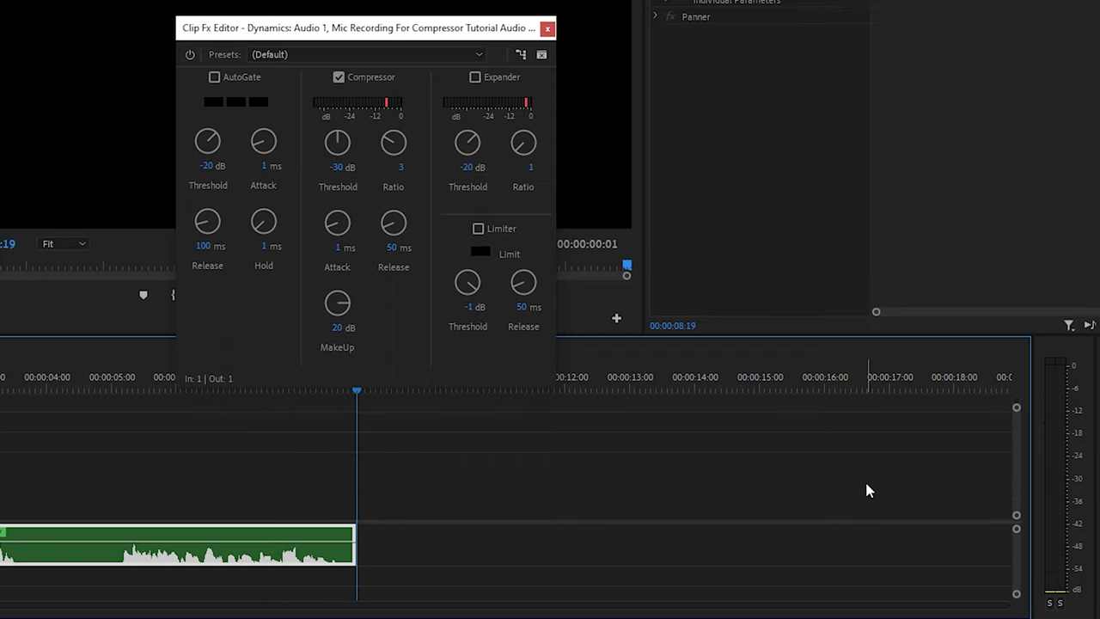
left_click(190, 54)
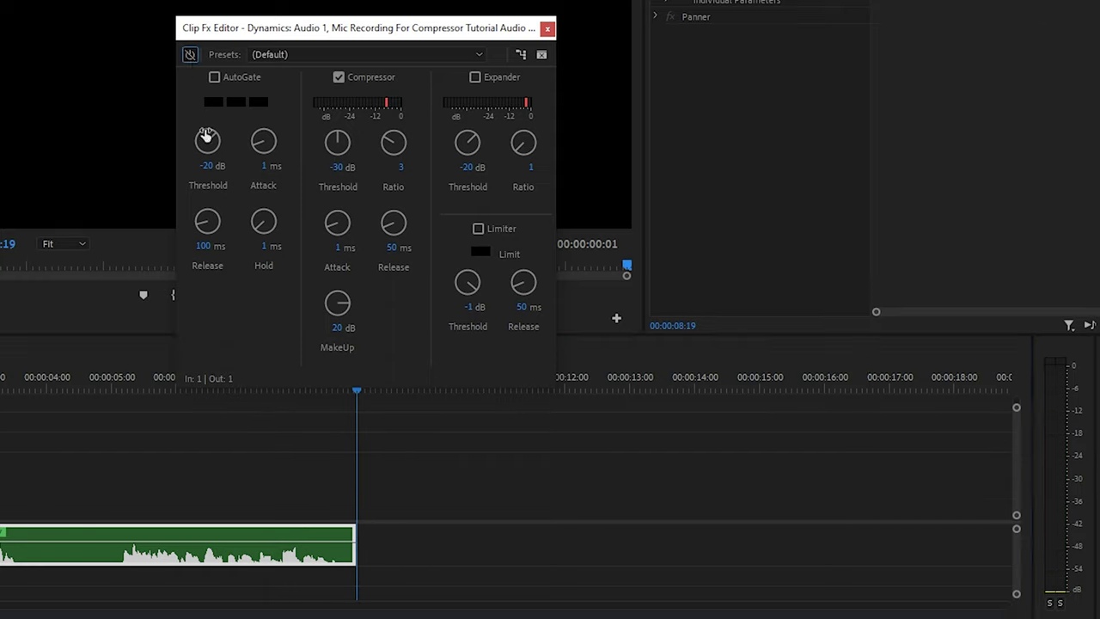
left_click(43, 455)
key("space")
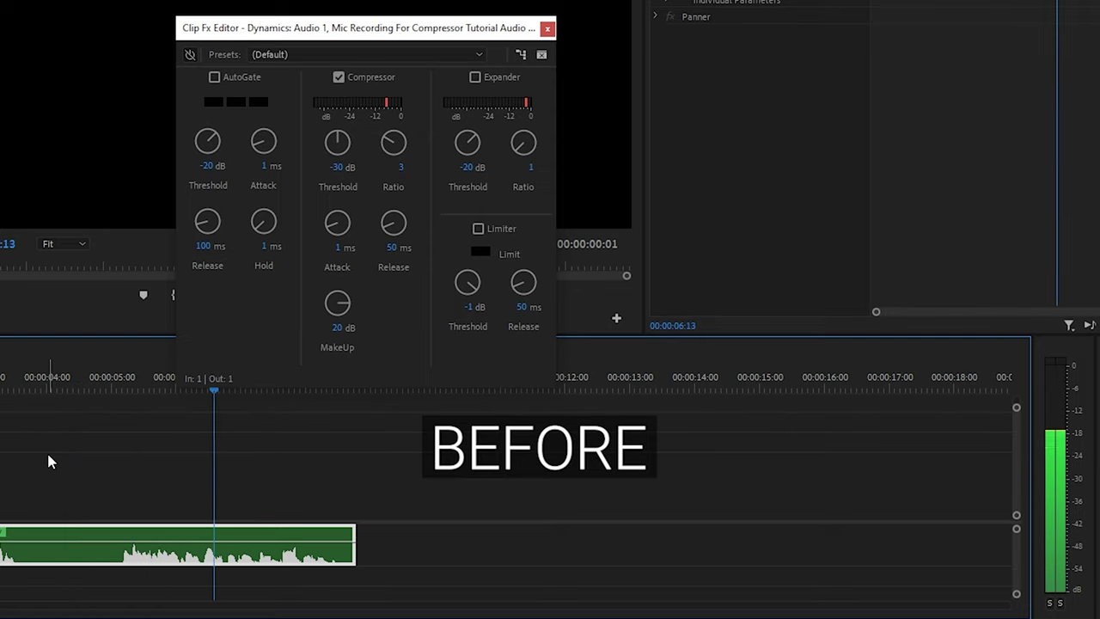
left_click(190, 55)
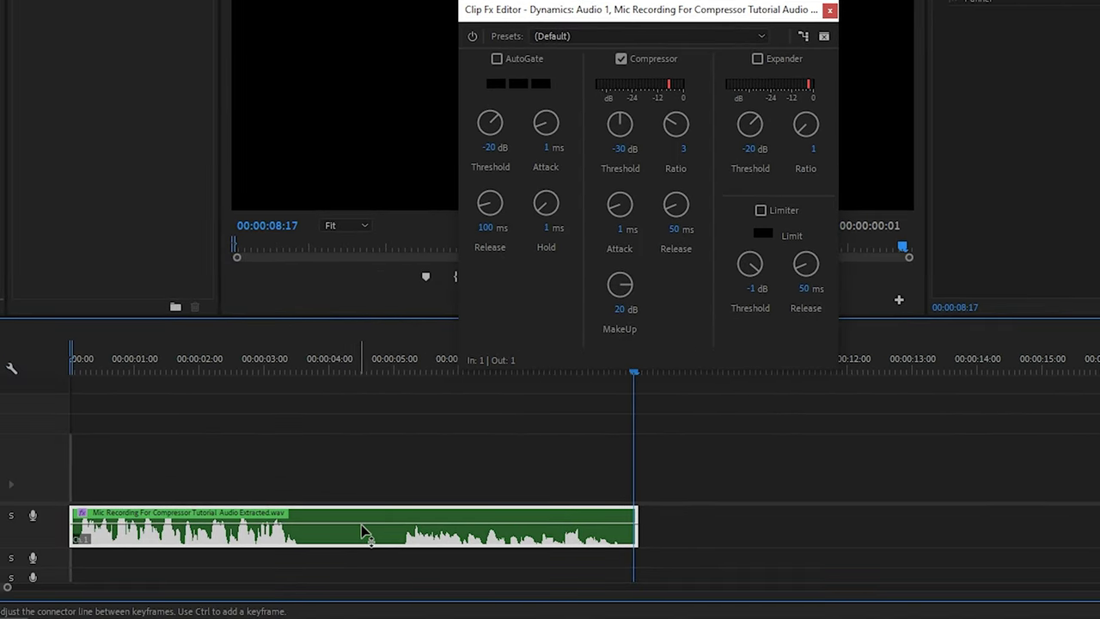
left_click(370, 522)
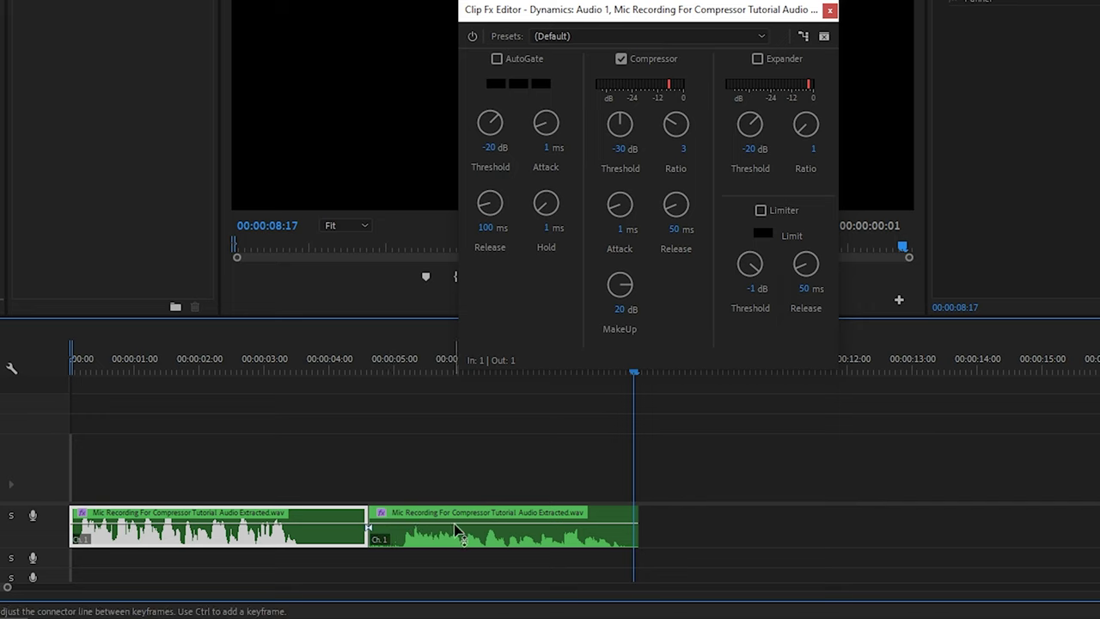
right_click(472, 520)
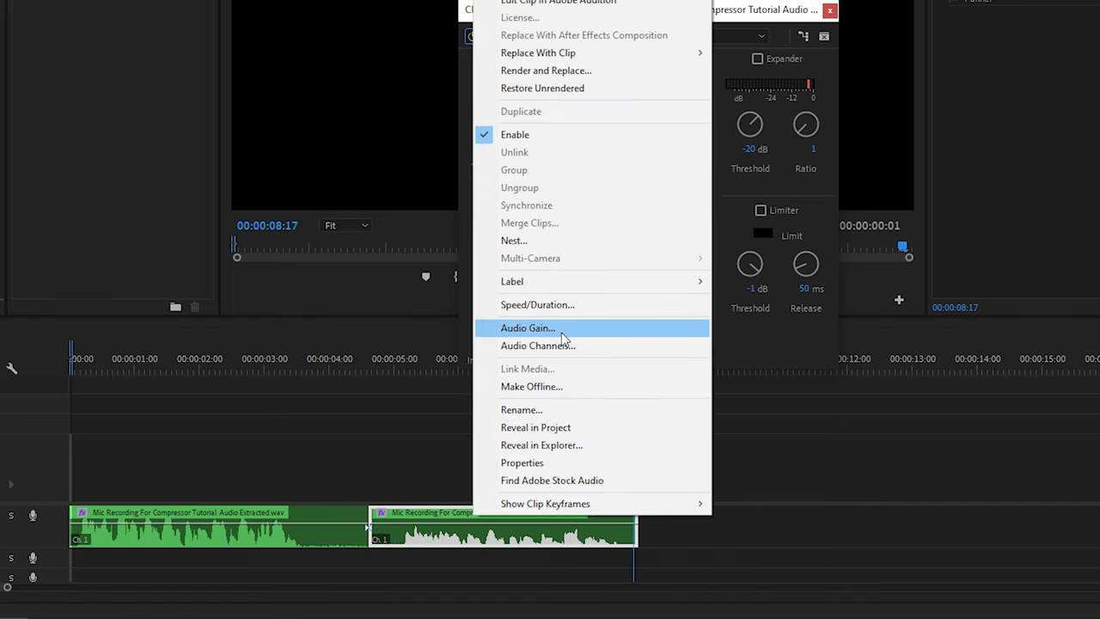
left_click(727, 334)
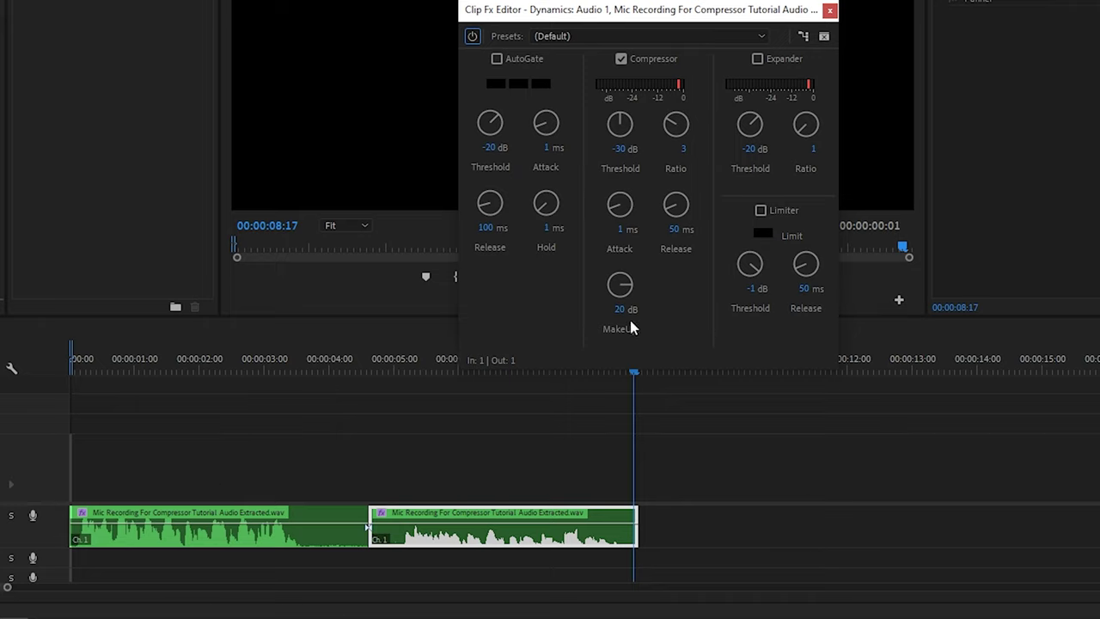
key("ctrl+z")
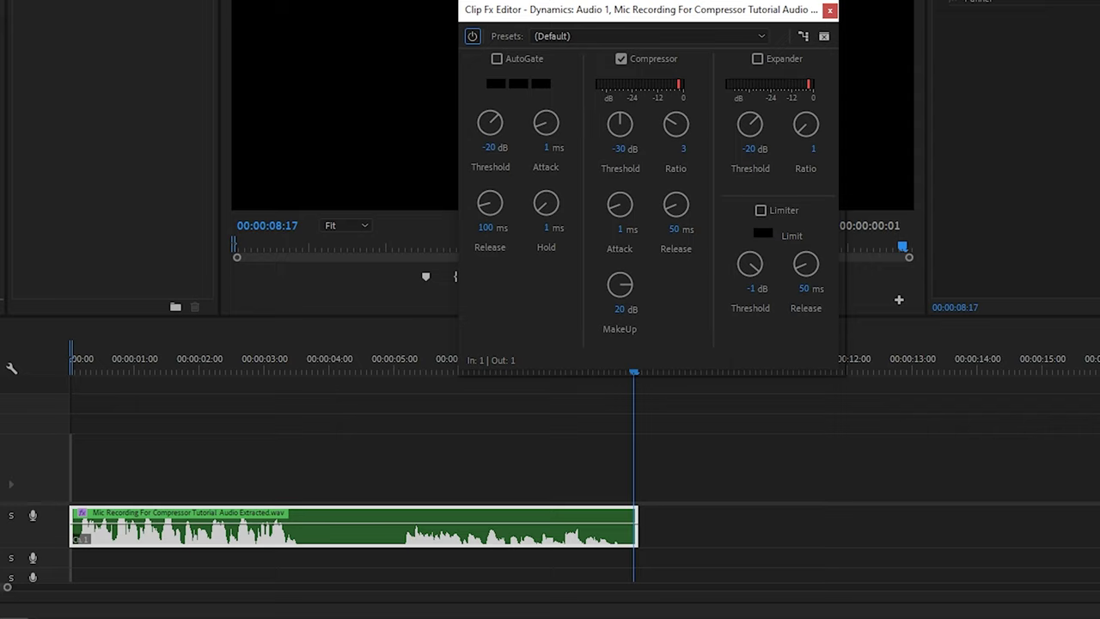
Step: Enable the Dynamics Limiter and raise its Threshold to -0.1 dB
left_click(760, 211)
mouse_move(748, 288)
left_mouse_down()
mouse_move(756, 275)
mouse_move(763, 281)
left_mouse_up()
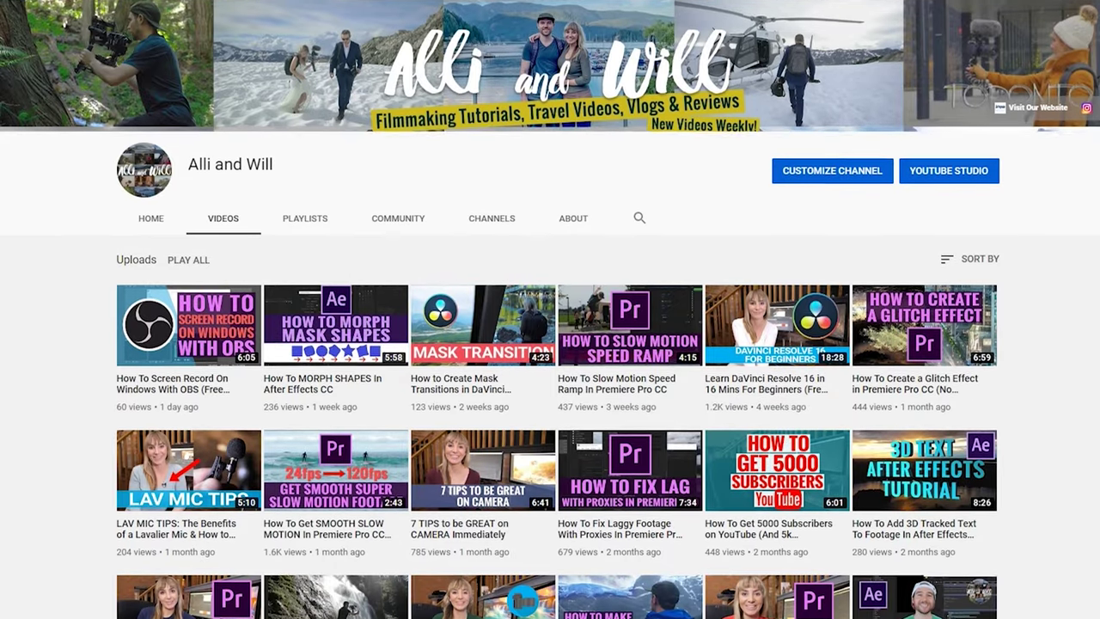
scroll(549, 343, "down", 1)
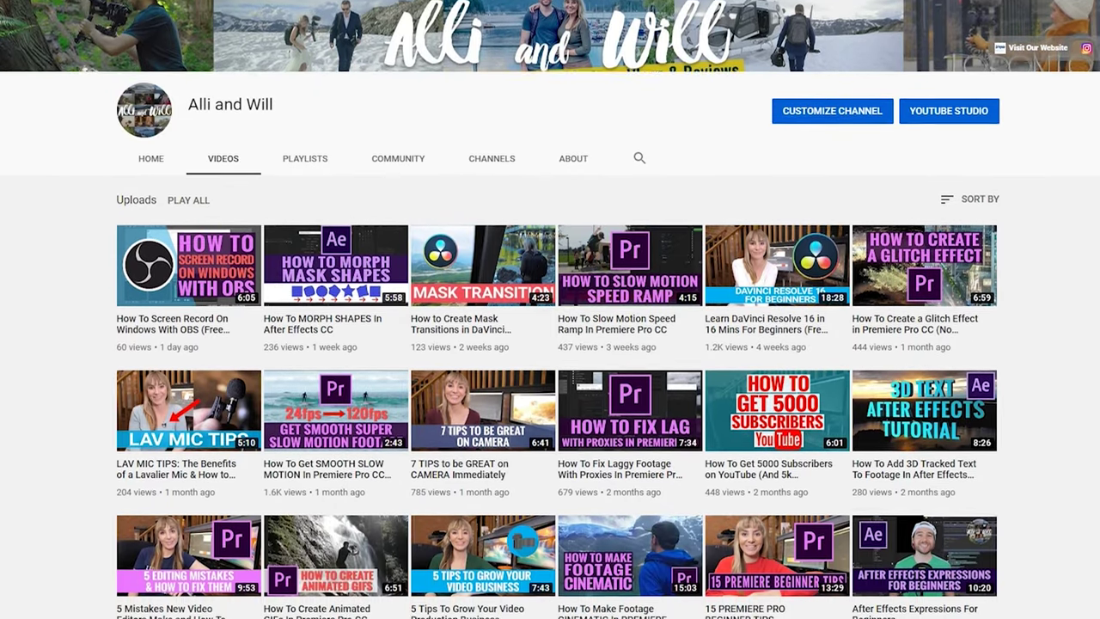